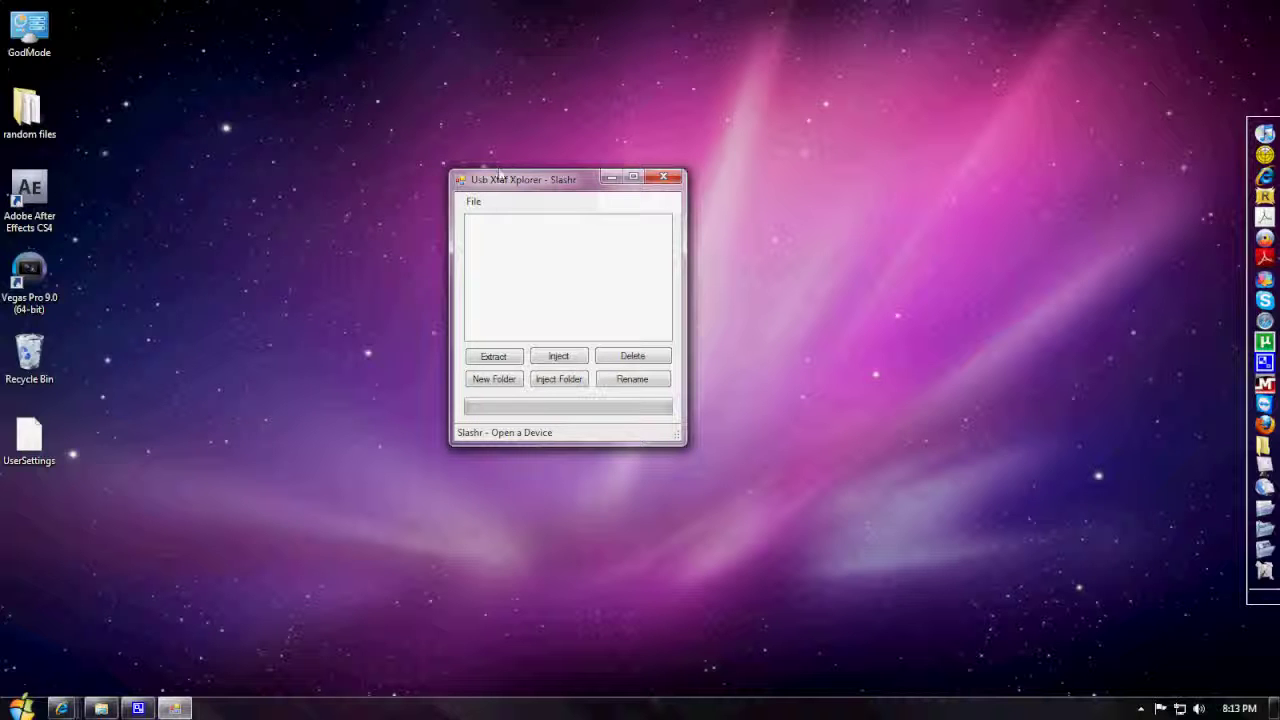
Step: Open the connected USB device and go into its Content folder
{"action": "left_click_drag", "start_coordinate": [492, 183], "coordinate": [447, 149]}
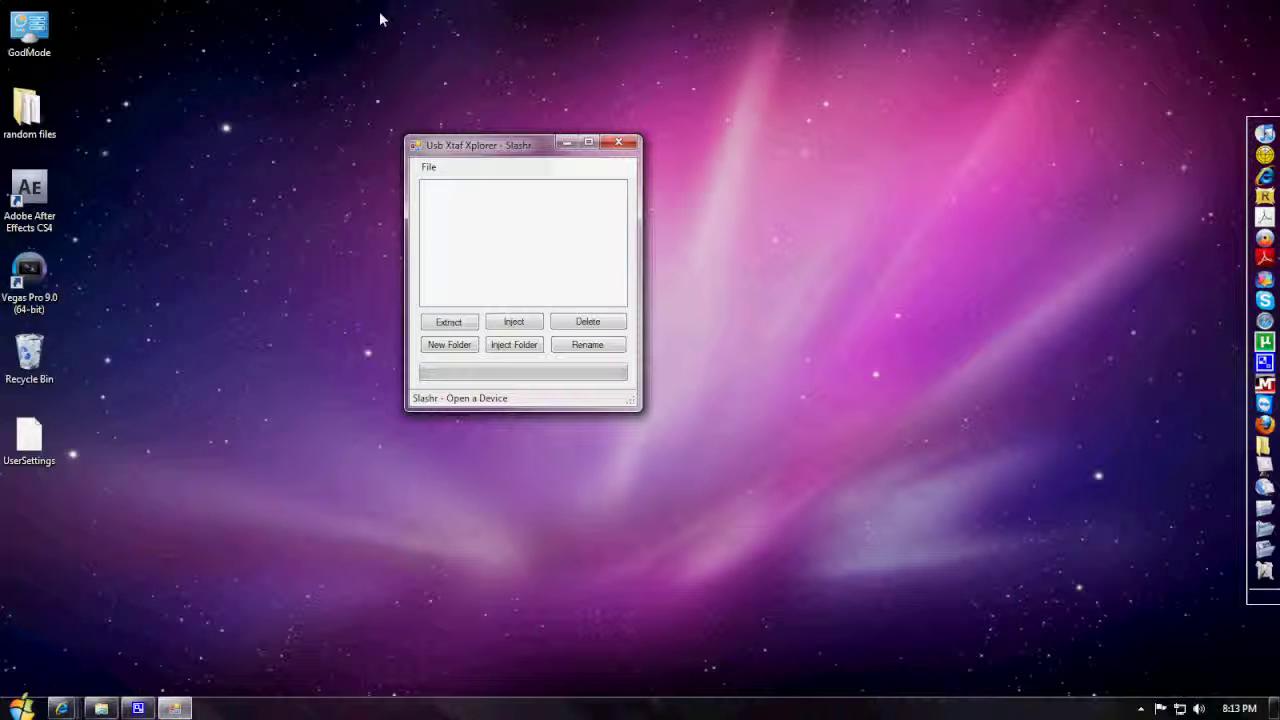
{"action": "left_click", "coordinate": [428, 167]}
{"action": "left_click", "coordinate": [453, 185]}
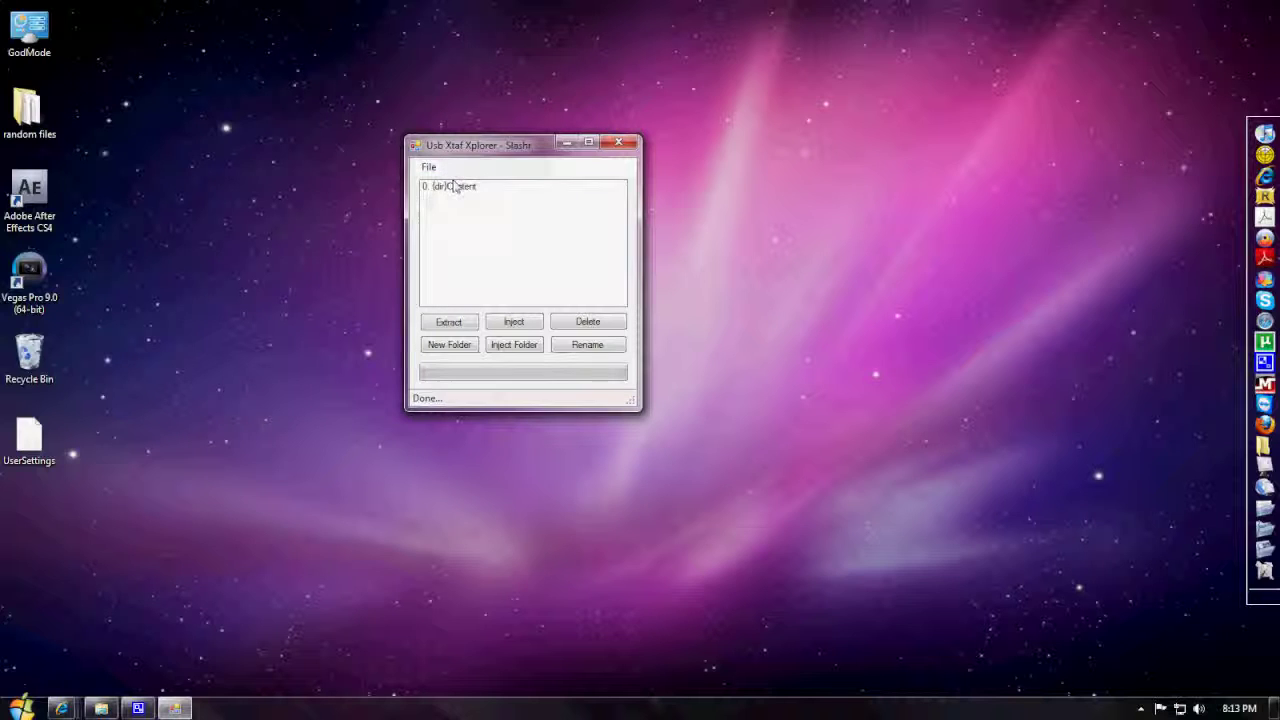
{"action": "double_click", "coordinate": [462, 188]}
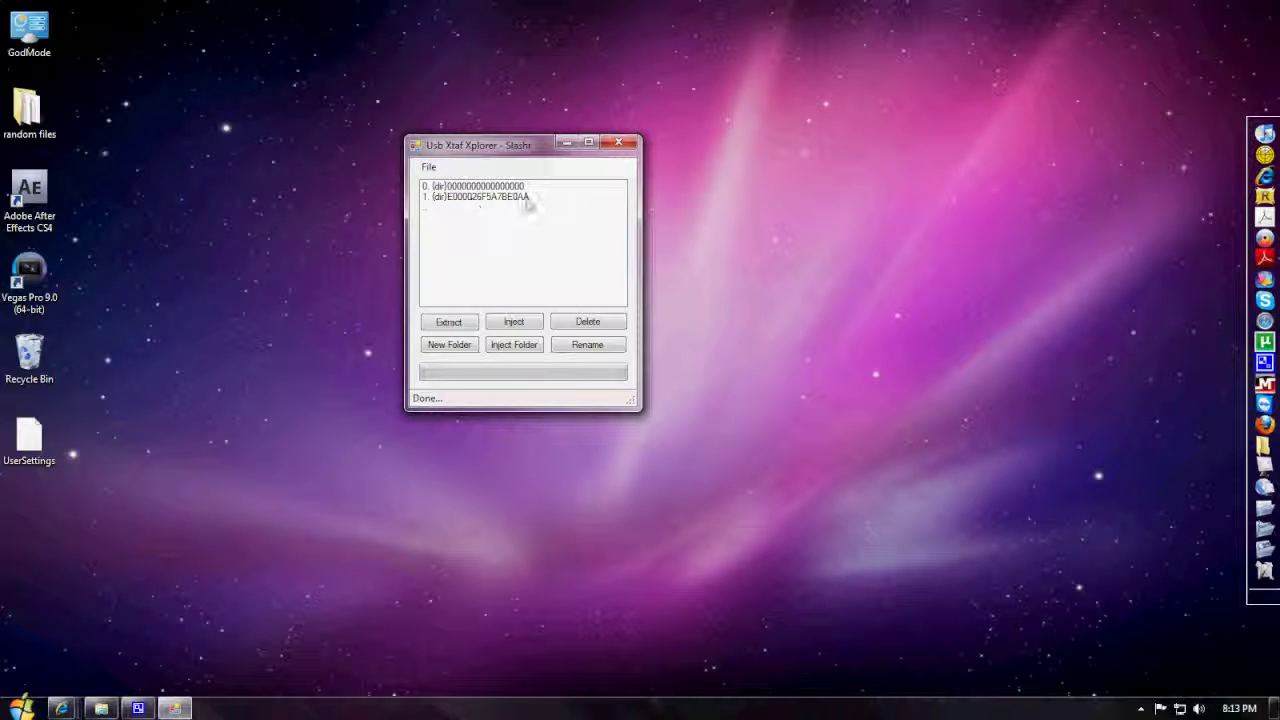
{"action": "left_click", "coordinate": [525, 197]}
{"action": "left_click", "coordinate": [500, 186]}
{"action": "left_click", "coordinate": [509, 198]}
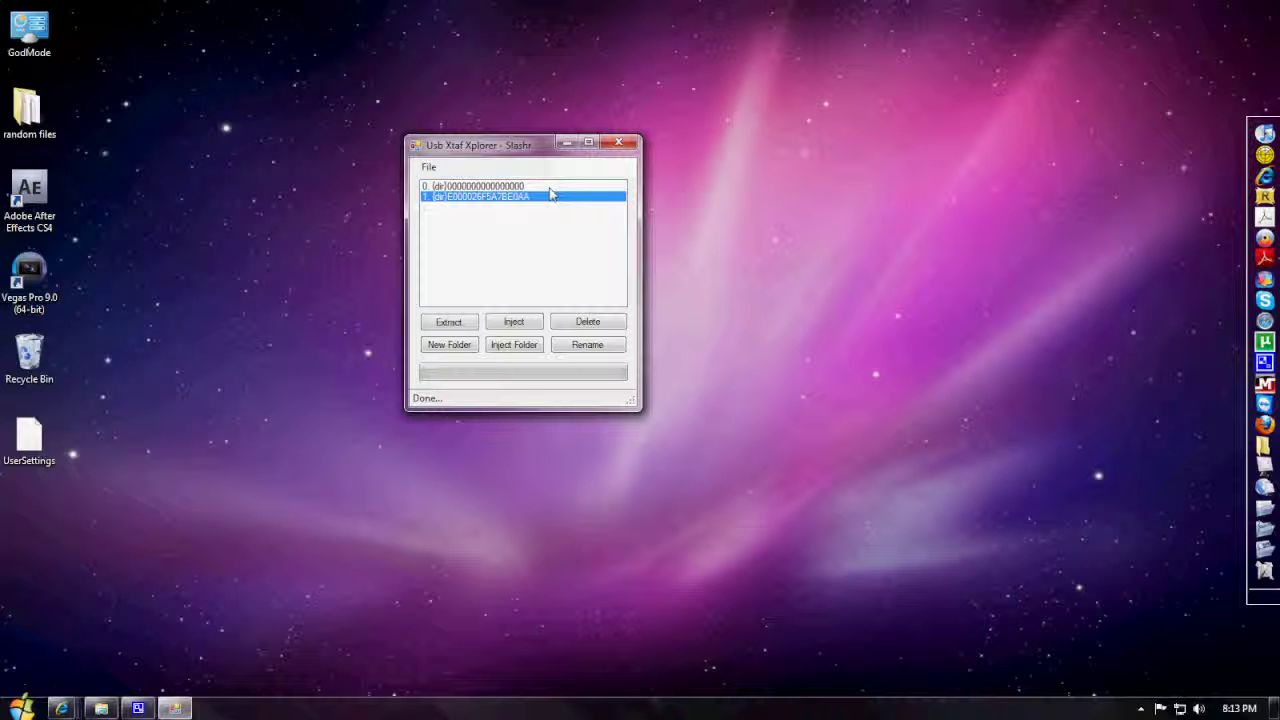
{"action": "double_click", "coordinate": [525, 198]}
{"action": "left_click", "coordinate": [484, 191]}
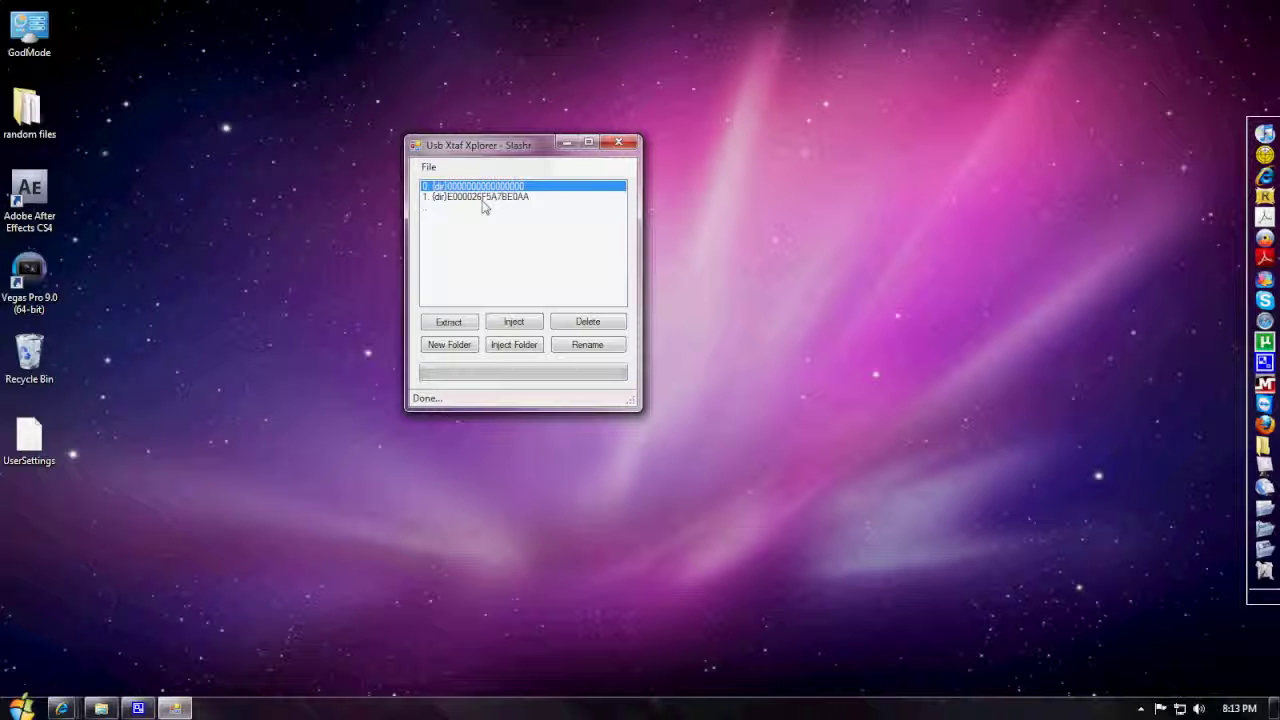
{"action": "left_click", "coordinate": [466, 198]}
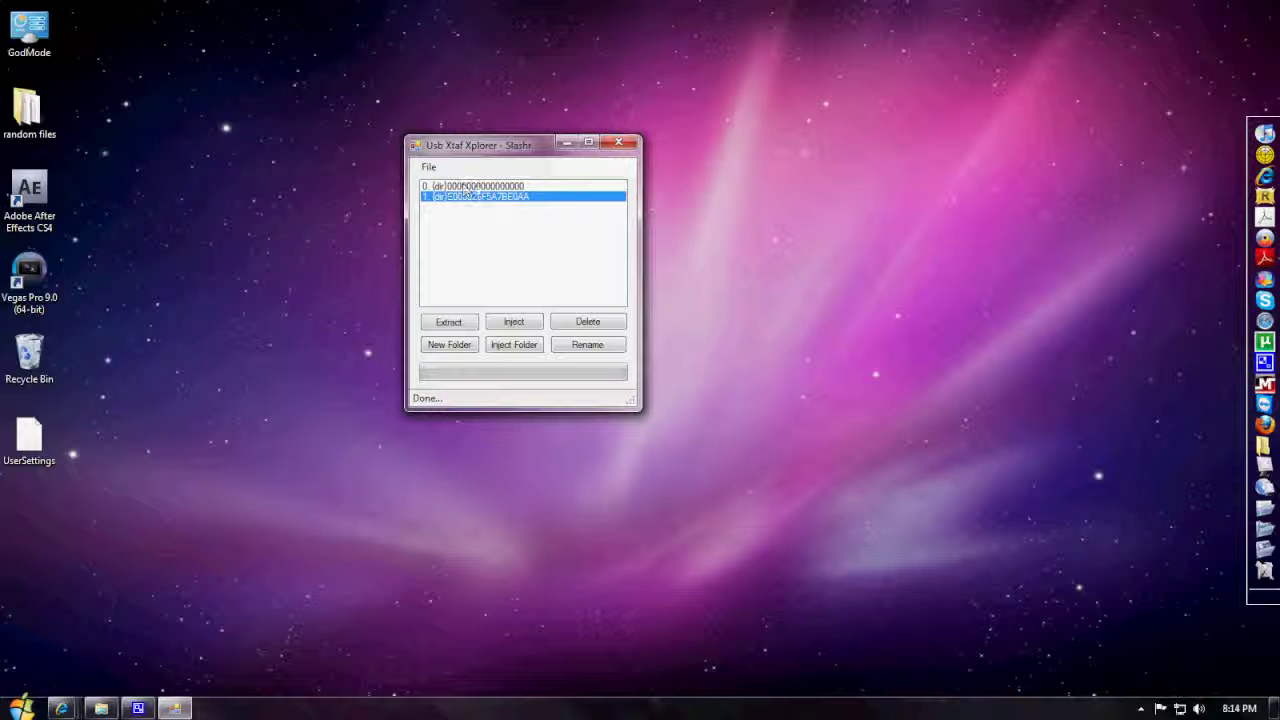
{"action": "left_click", "coordinate": [479, 187]}
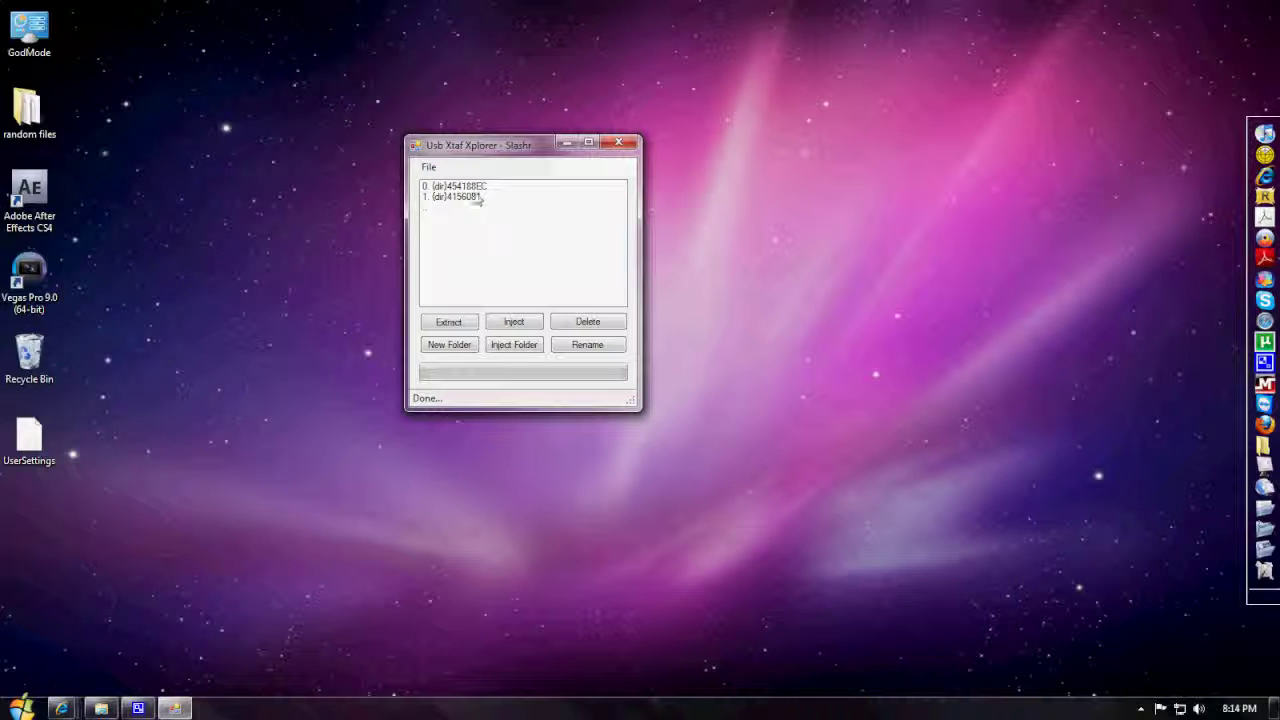
{"action": "left_click", "coordinate": [470, 197]}
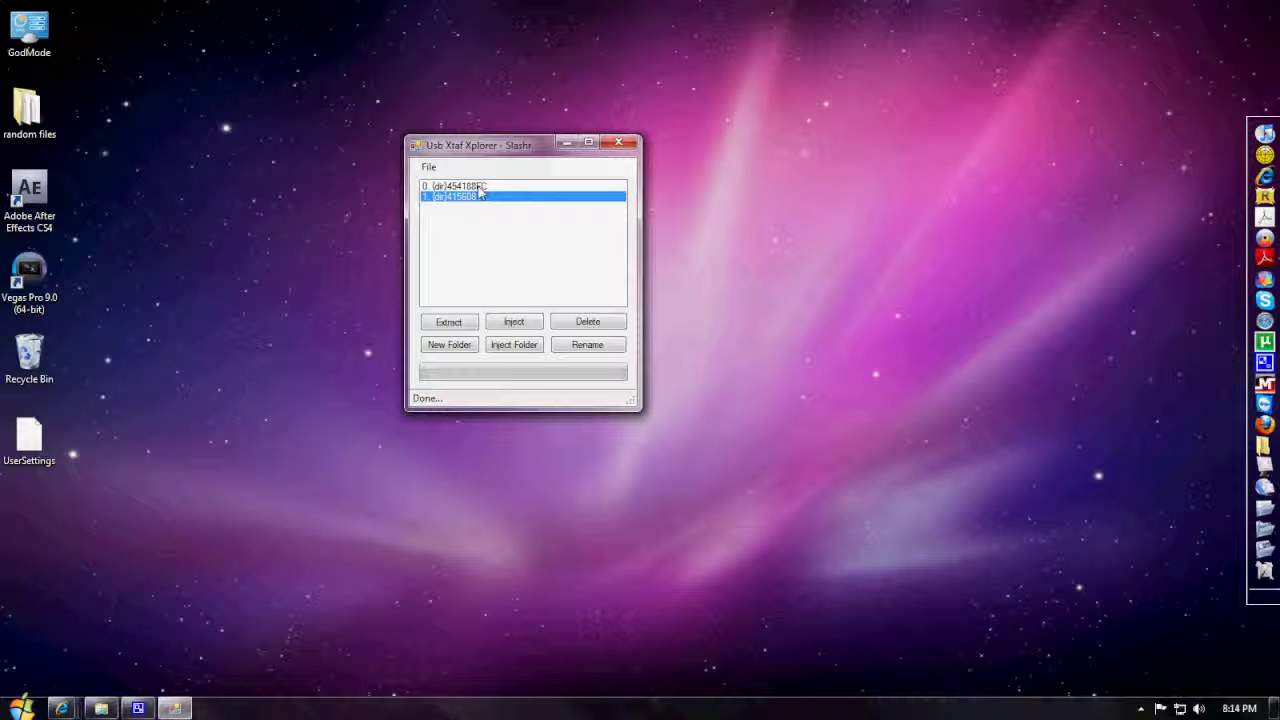
{"action": "left_click", "coordinate": [431, 208]}
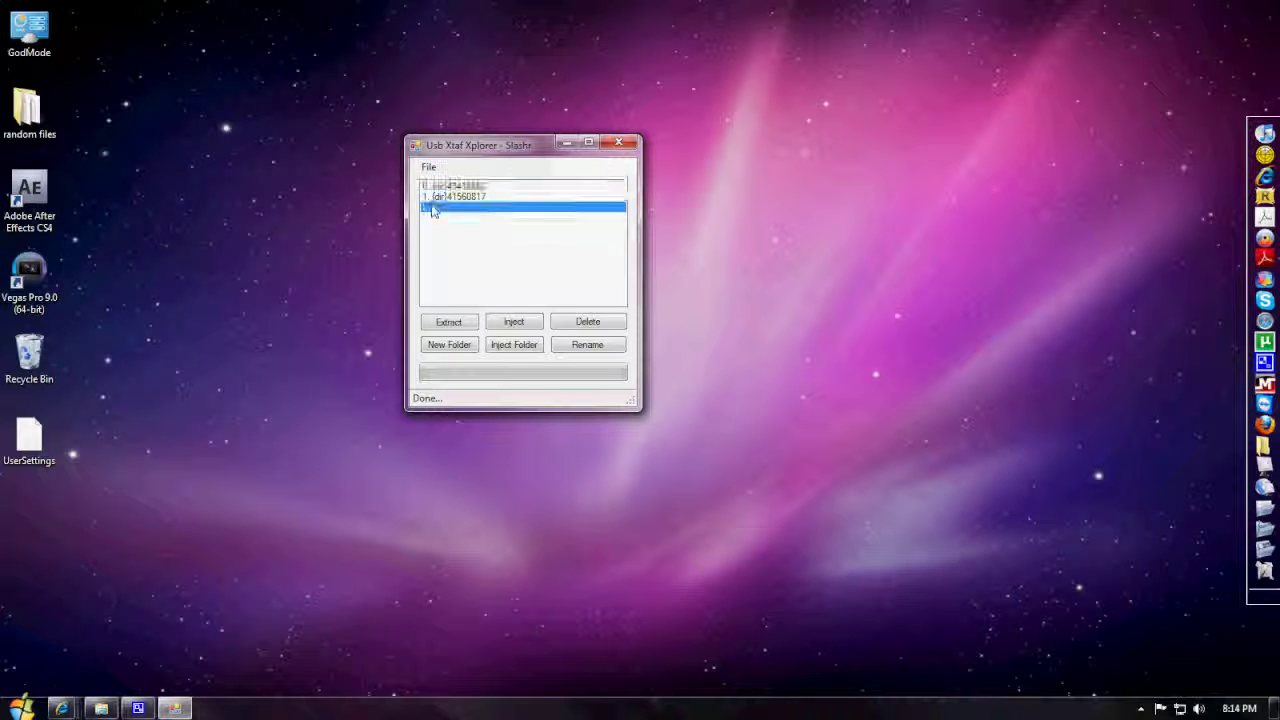
{"action": "double_click", "coordinate": [432, 209]}
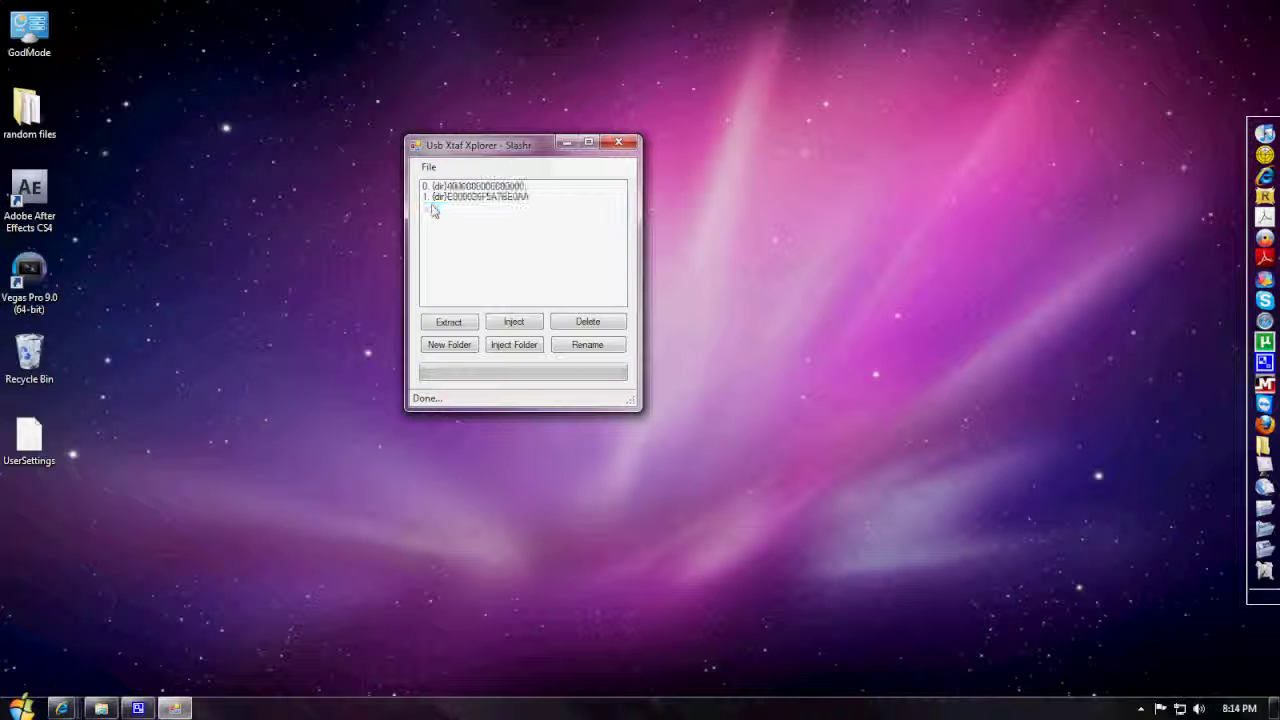
Step: Open the profile ID folder in Content and examine the subfolders it holds
{"action": "double_click", "coordinate": [484, 199]}
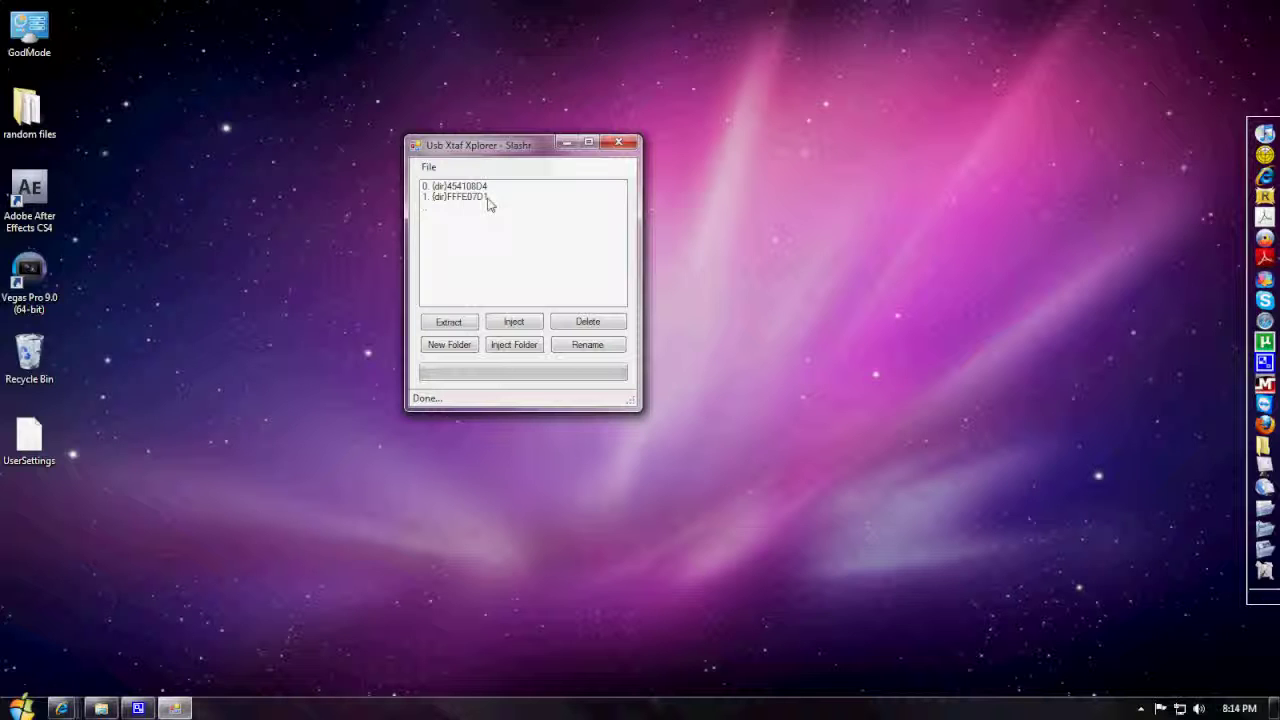
{"action": "left_click", "coordinate": [488, 199]}
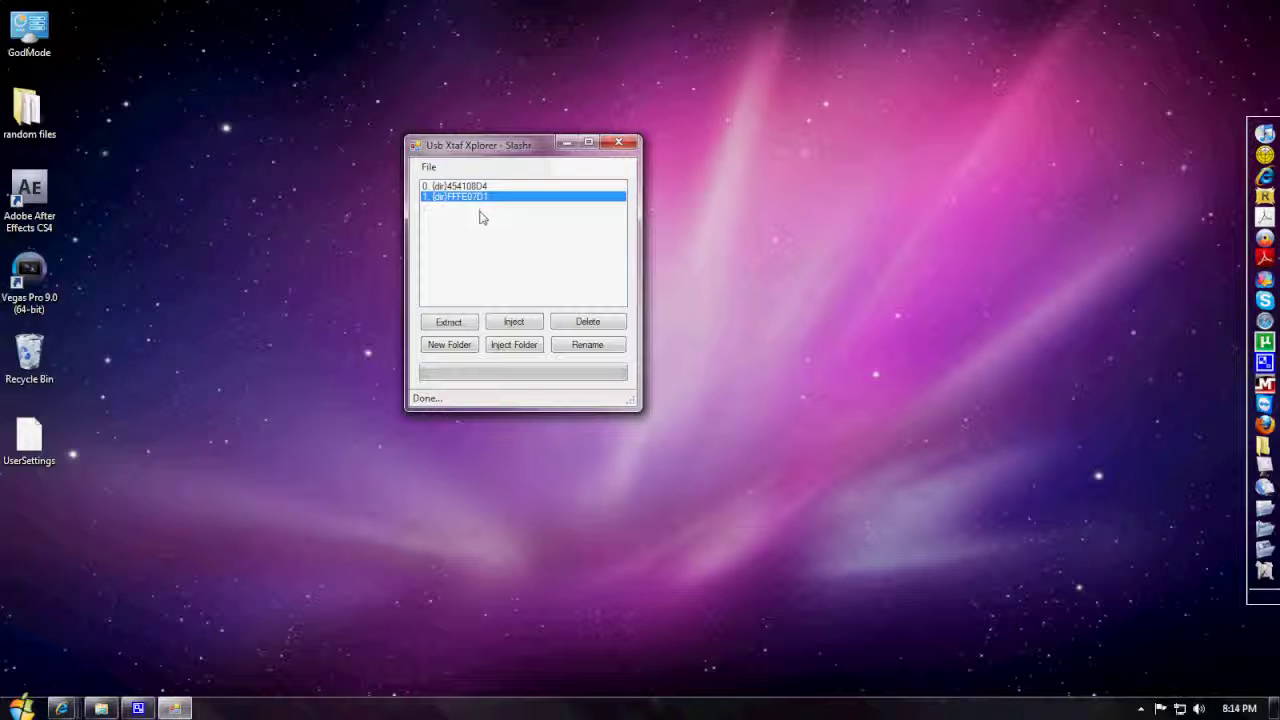
{"action": "left_click", "coordinate": [473, 208]}
{"action": "left_click", "coordinate": [474, 198]}
{"action": "left_click", "coordinate": [480, 188]}
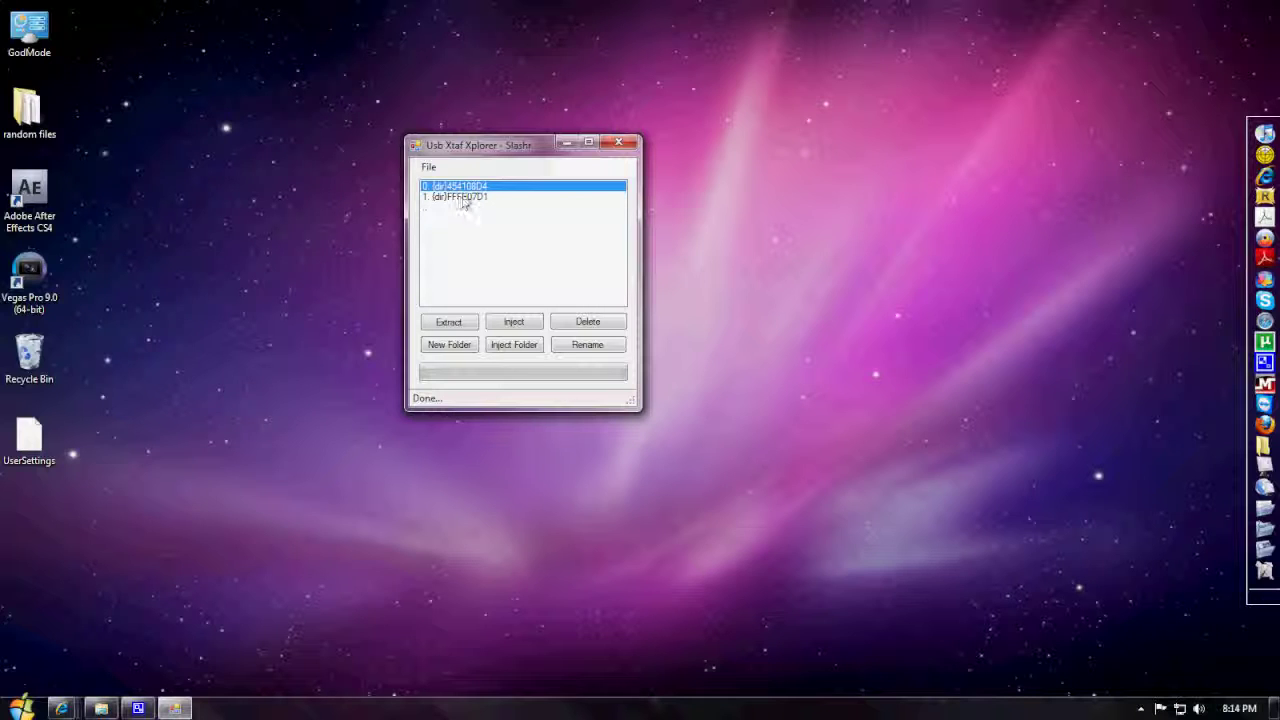
{"action": "left_click", "coordinate": [466, 196]}
{"action": "key", "text": "Up"}
{"action": "left_click", "coordinate": [468, 198]}
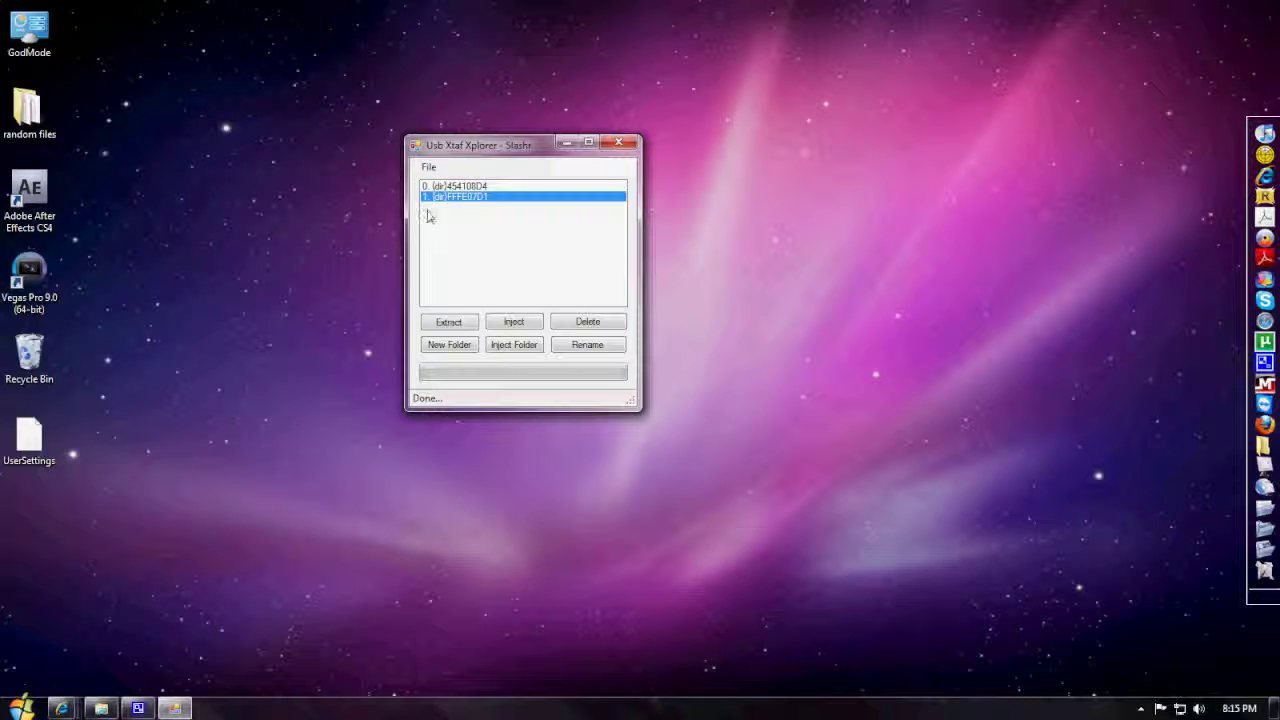
Step: Go back up from the profile folder to the device's root level and select the Content folder
{"action": "left_click", "coordinate": [432, 210]}
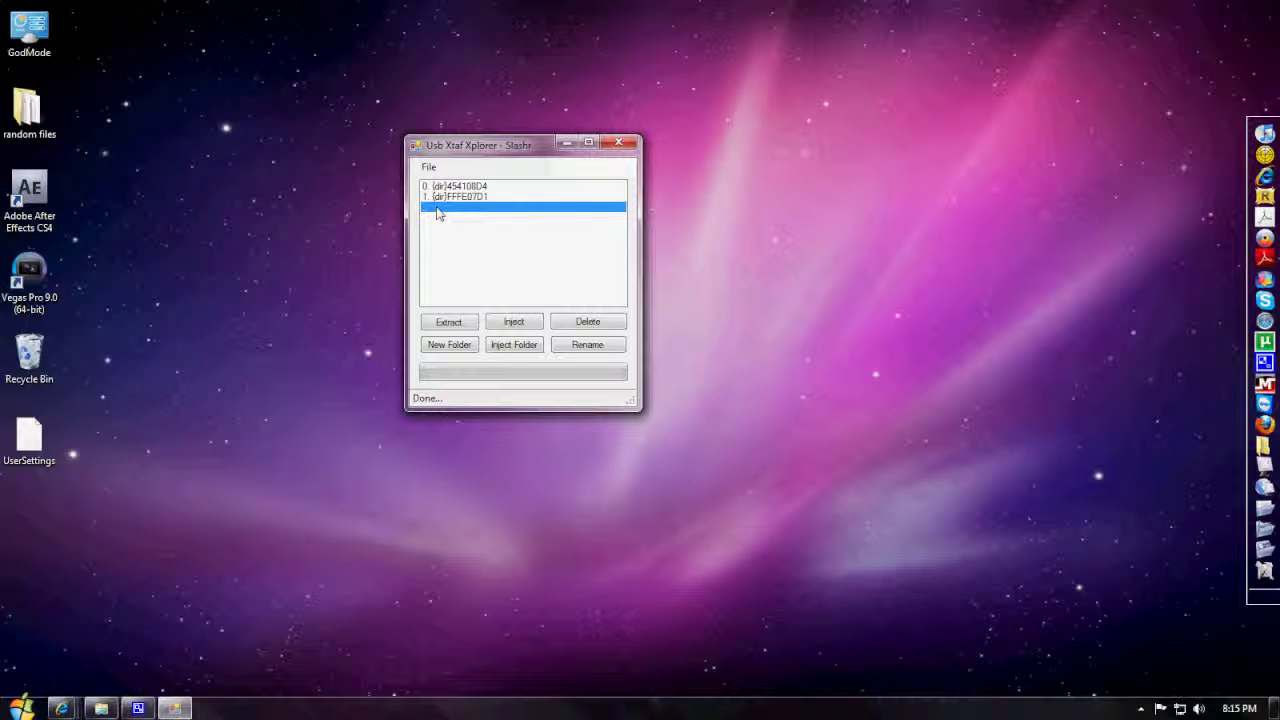
{"action": "double_click", "coordinate": [436, 208]}
{"action": "double_click", "coordinate": [434, 206]}
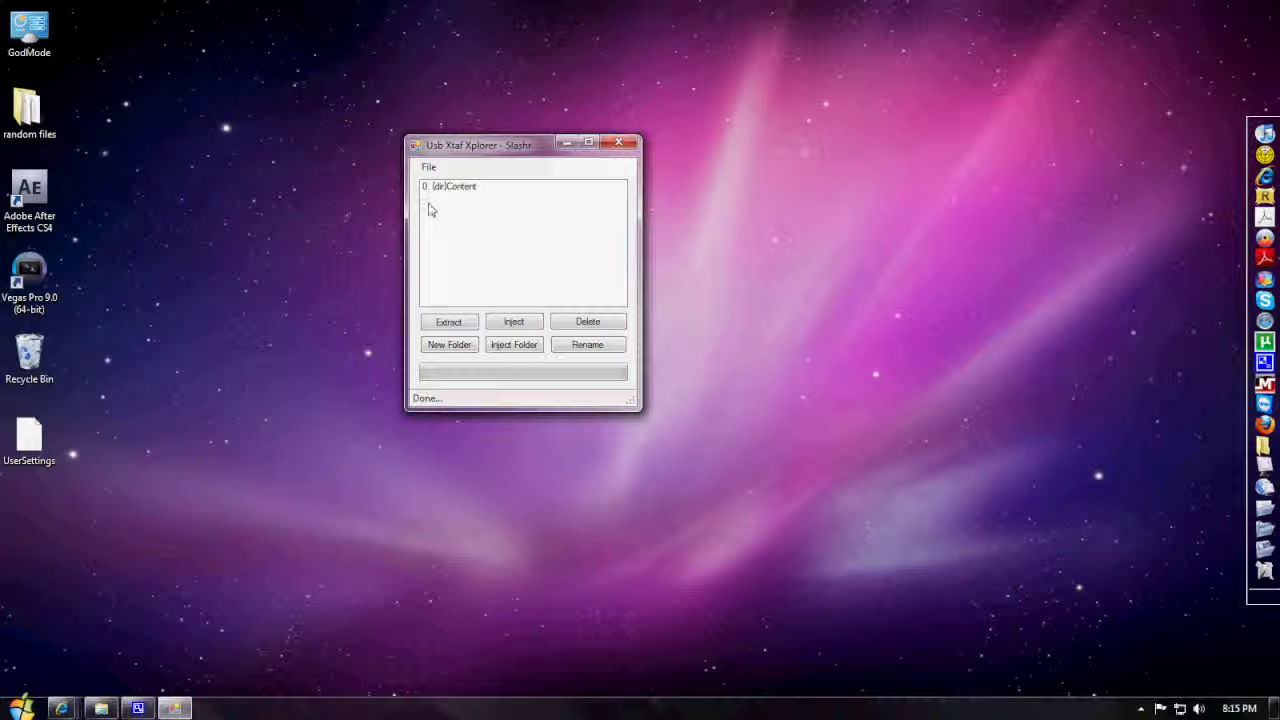
{"action": "left_click", "coordinate": [434, 200]}
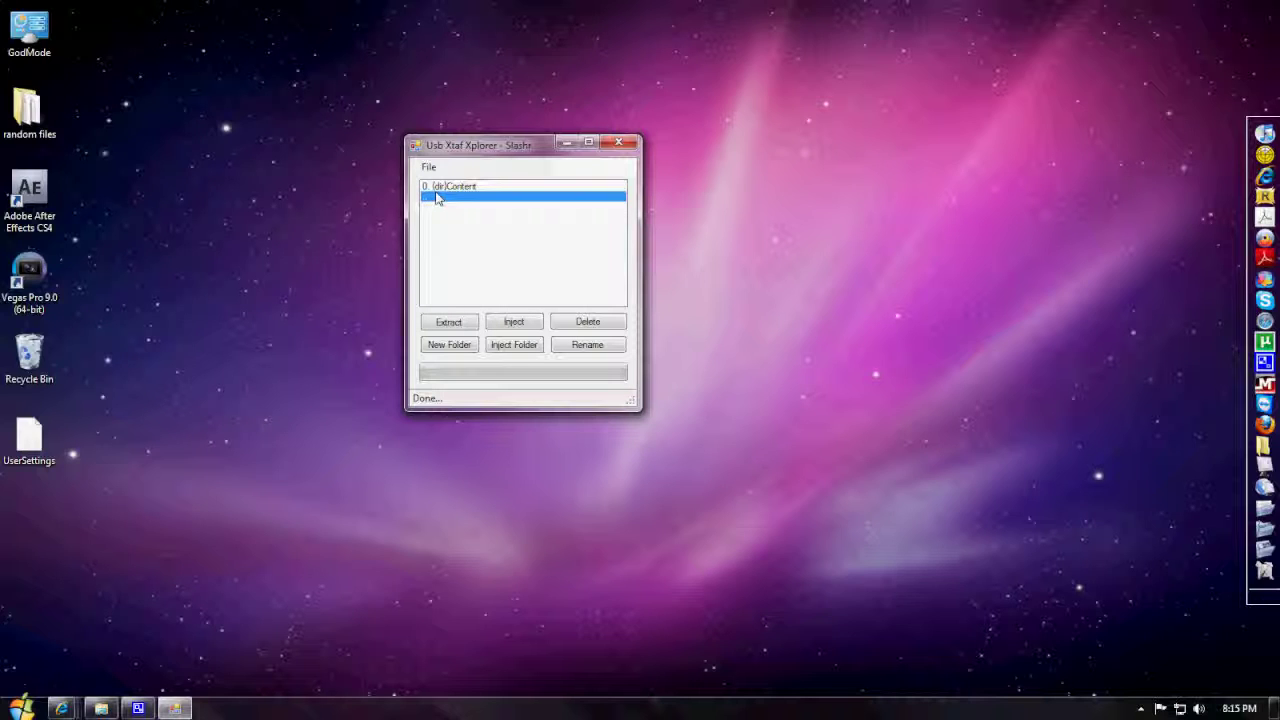
{"action": "double_click", "coordinate": [438, 200]}
{"action": "left_click", "coordinate": [464, 190]}
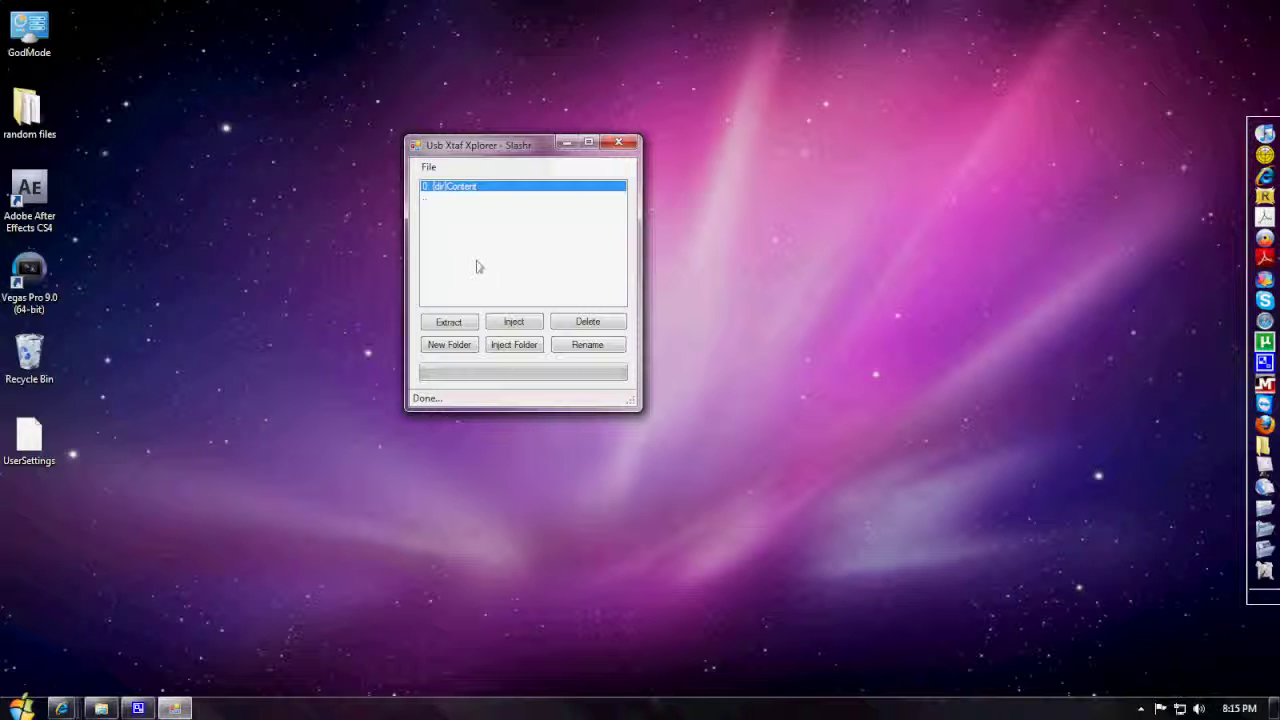
{"action": "left_click_drag", "start_coordinate": [489, 163], "coordinate": [459, 215]}
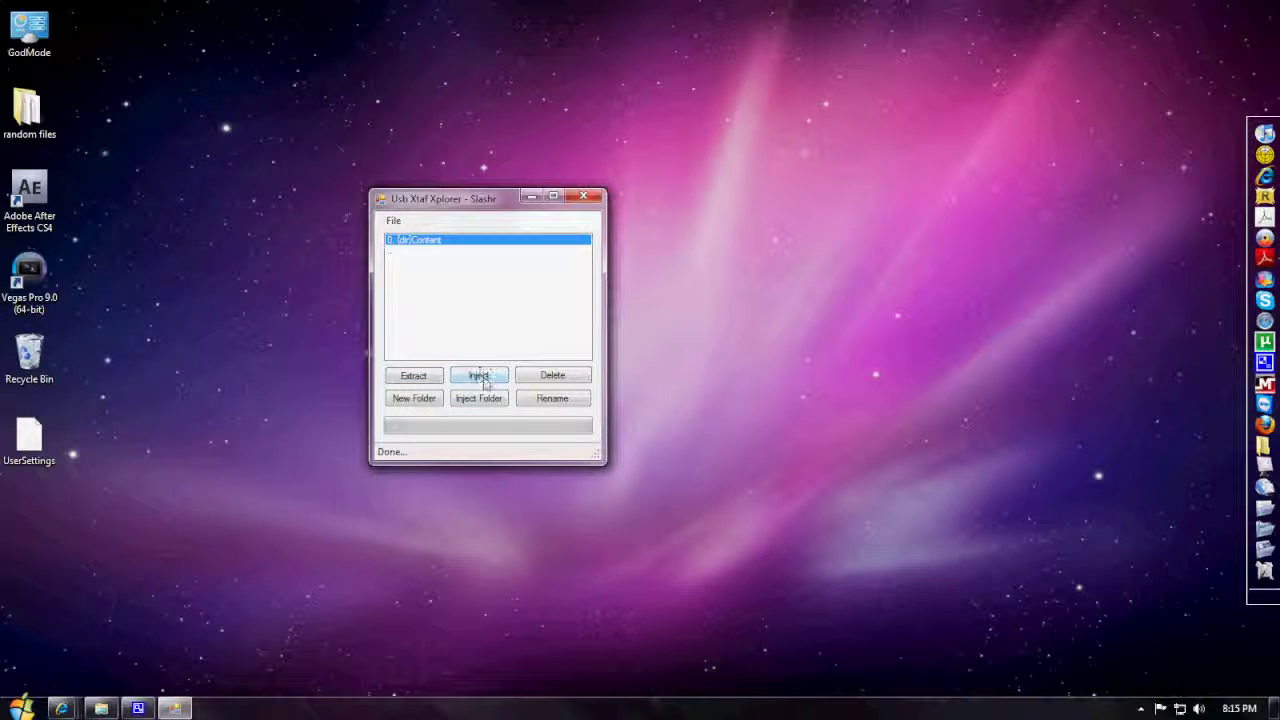
Step: Go into the Content folder and open the USB device again
{"action": "double_click", "coordinate": [408, 243]}
{"action": "left_click", "coordinate": [394, 222]}
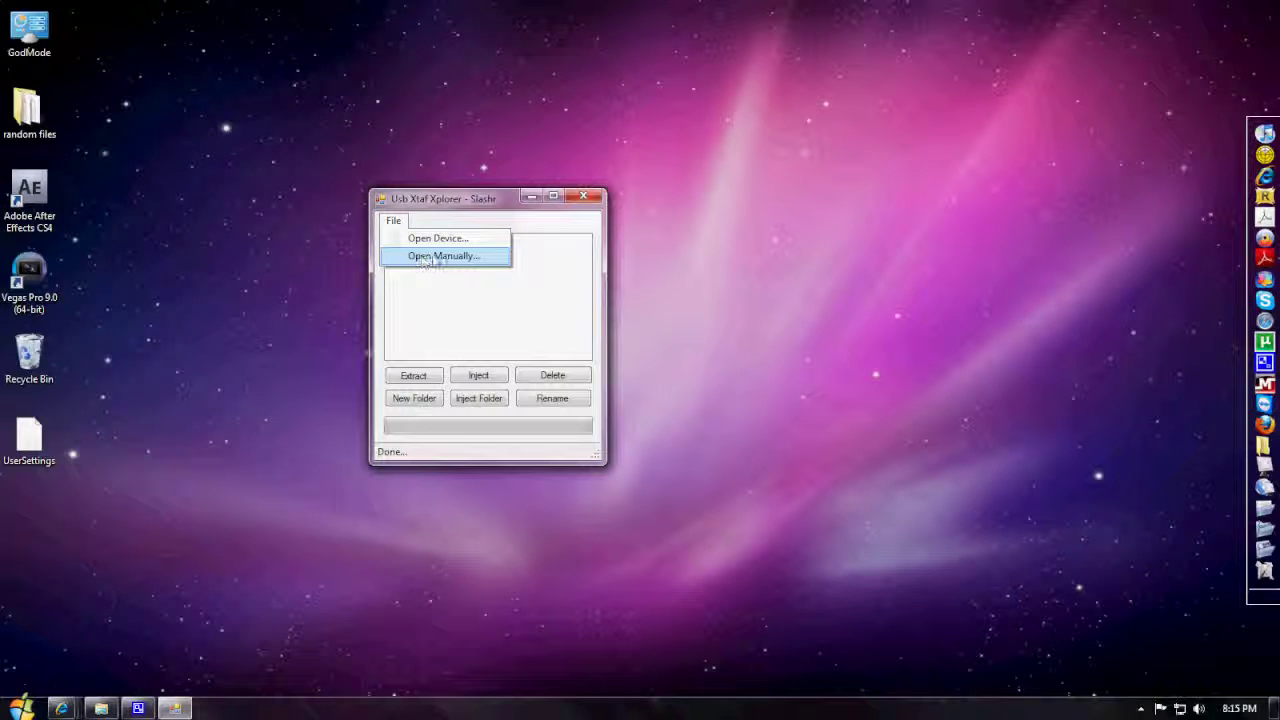
{"action": "left_click", "coordinate": [420, 244]}
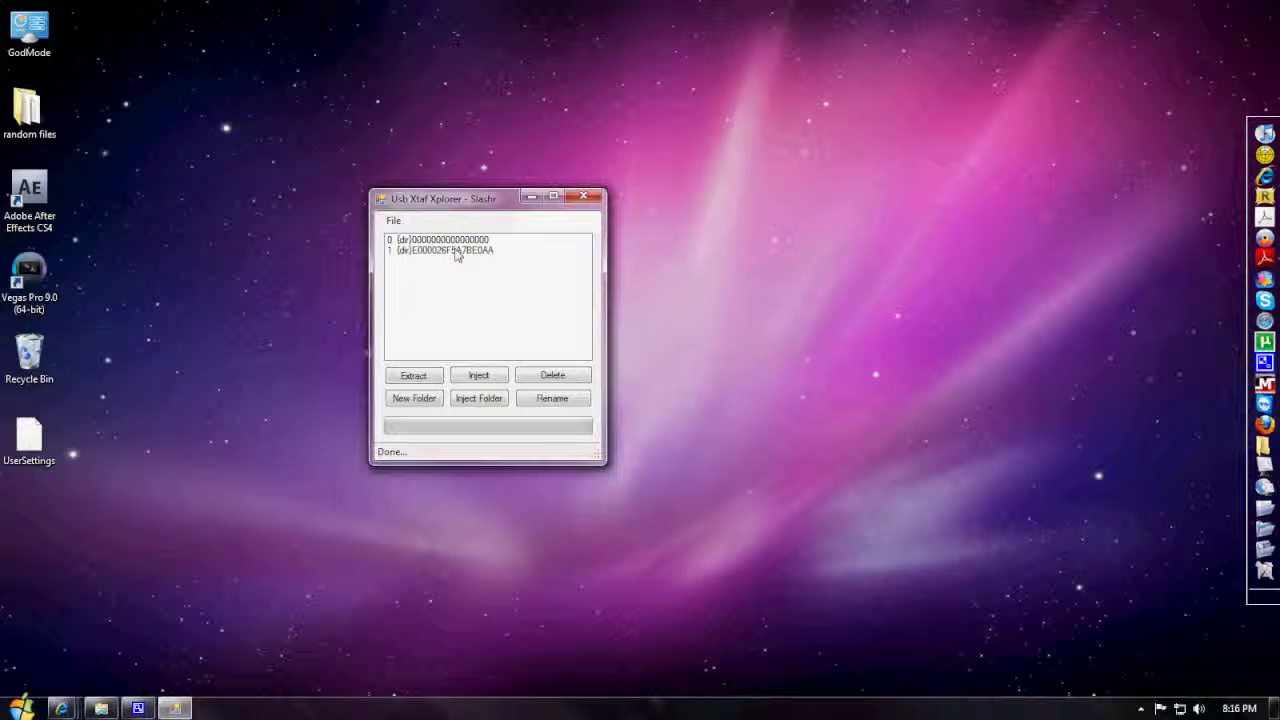
{"action": "left_click_drag", "start_coordinate": [464, 204], "coordinate": [433, 190]}
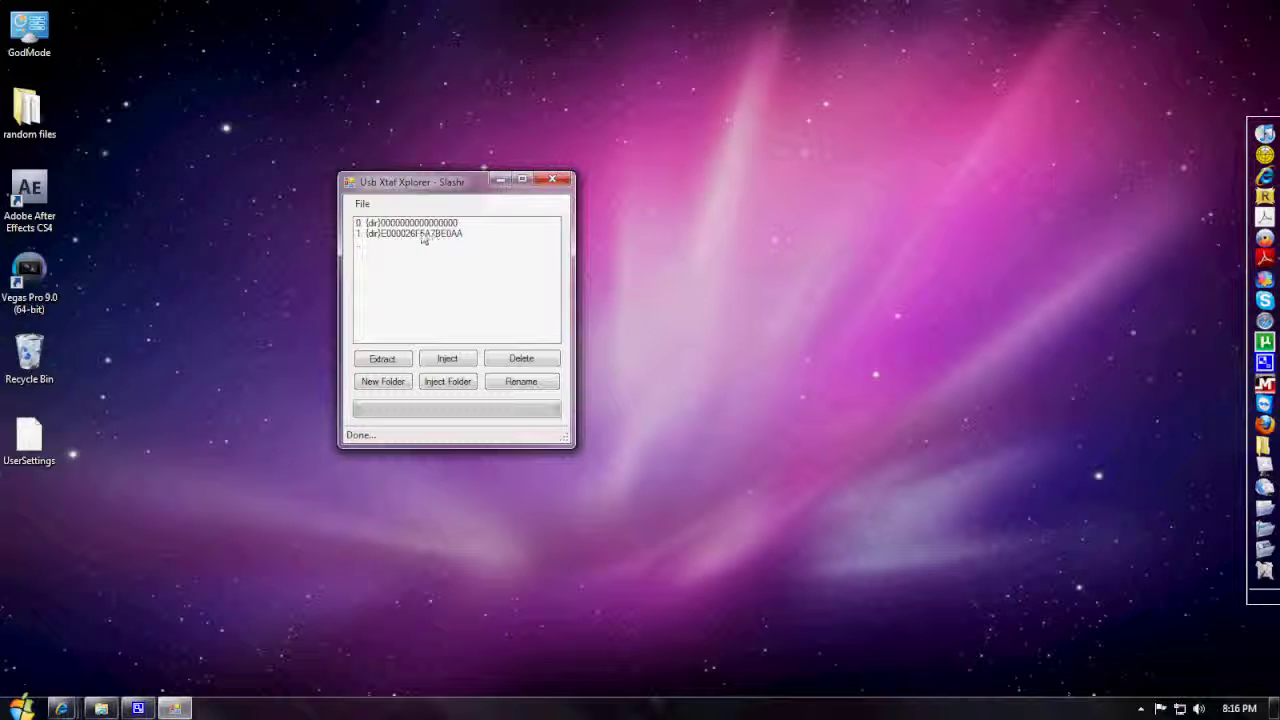
{"action": "left_click", "coordinate": [422, 228]}
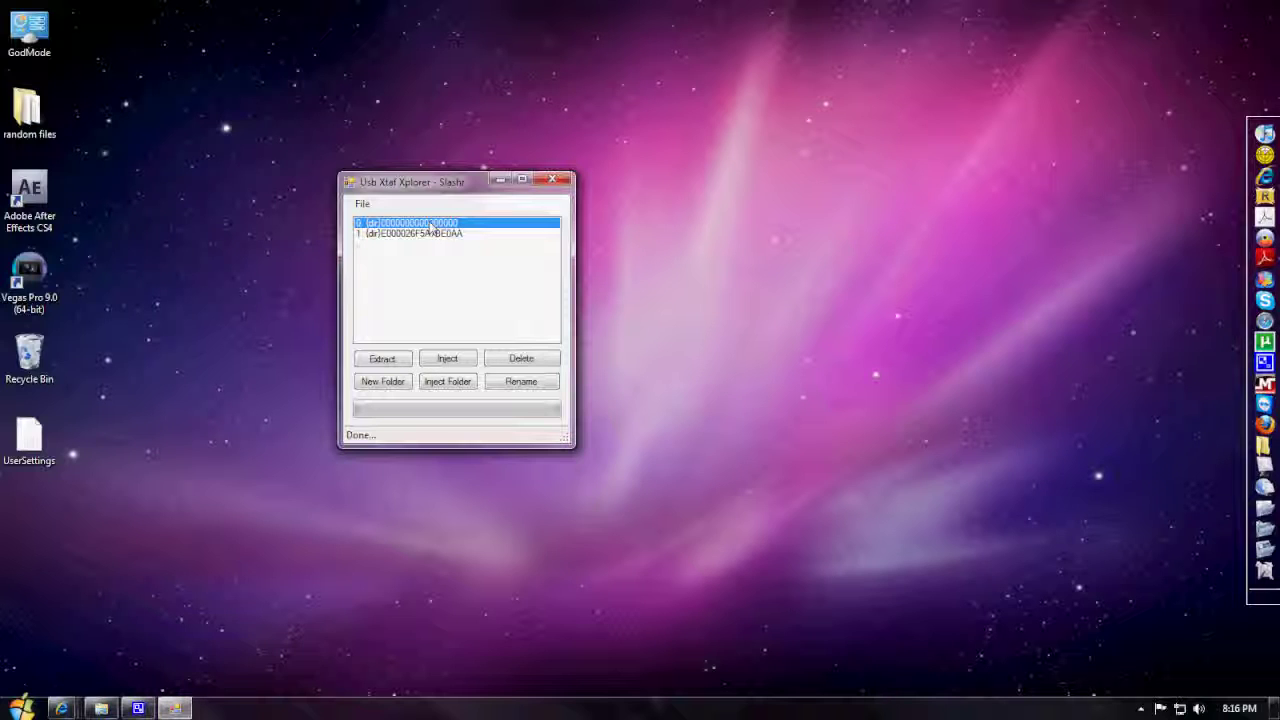
{"action": "double_click", "coordinate": [430, 229]}
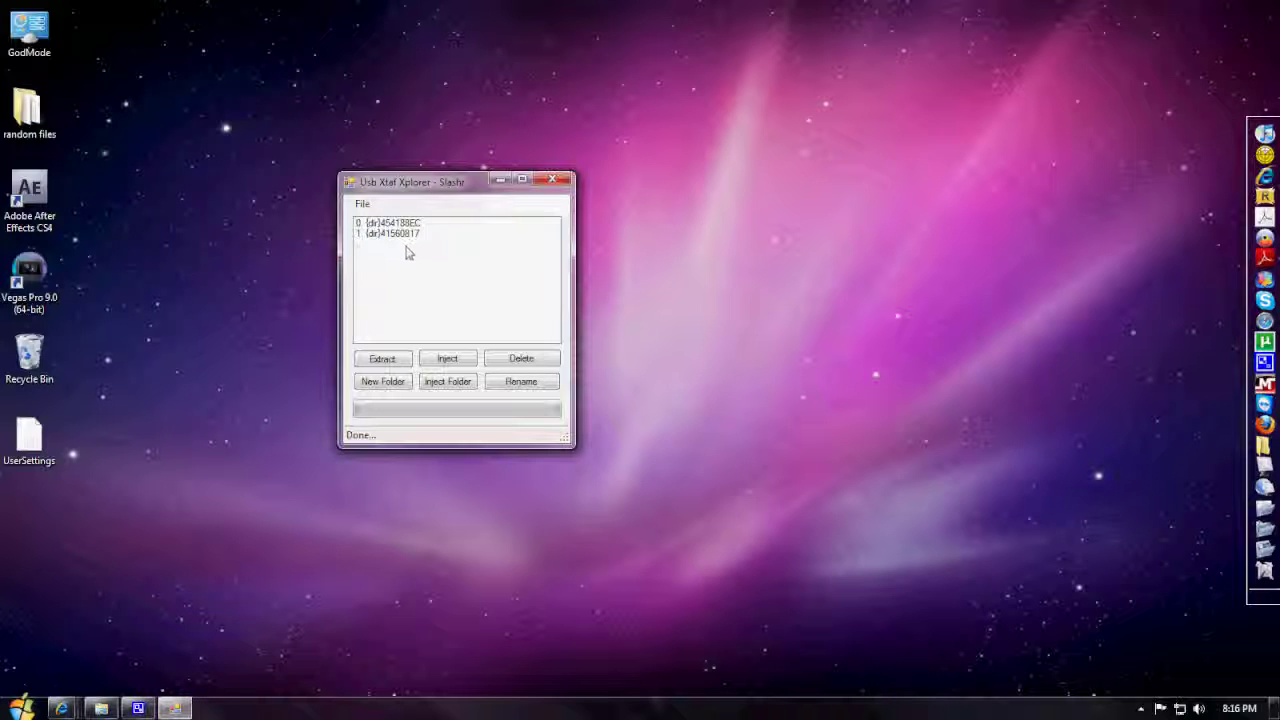
{"action": "double_click", "coordinate": [366, 245]}
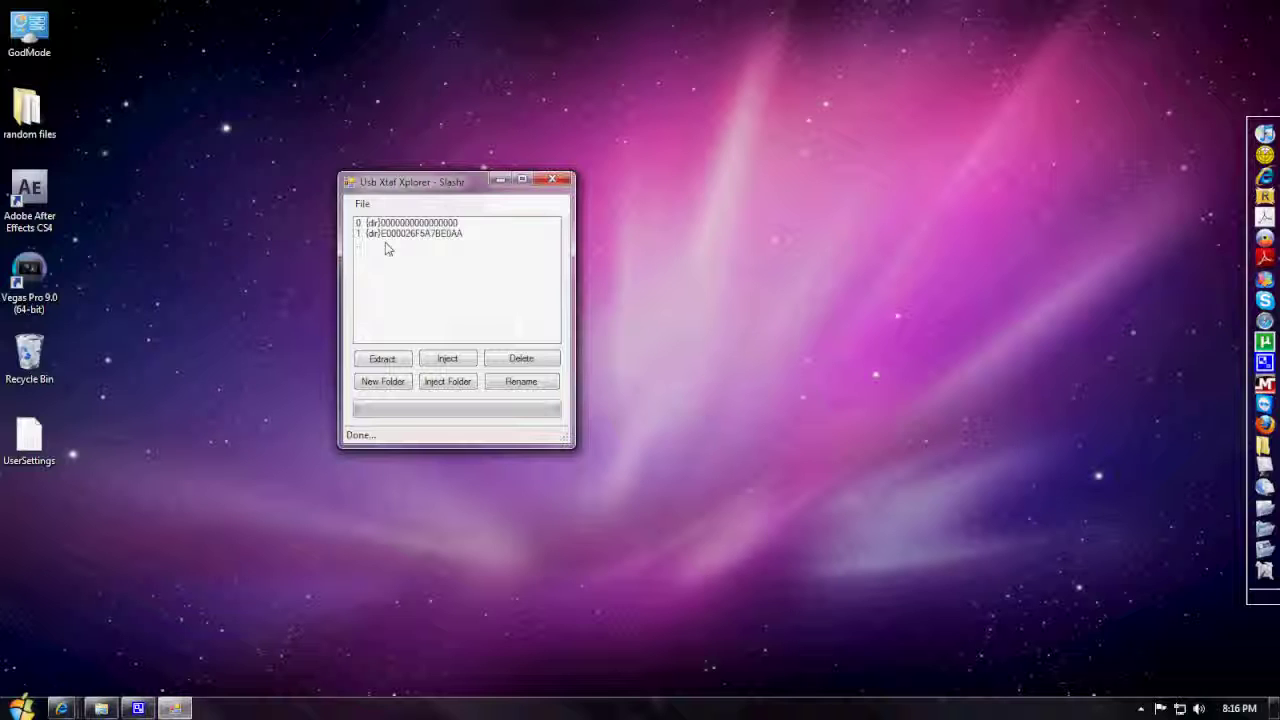
{"action": "left_click_drag", "start_coordinate": [421, 187], "coordinate": [390, 118]}
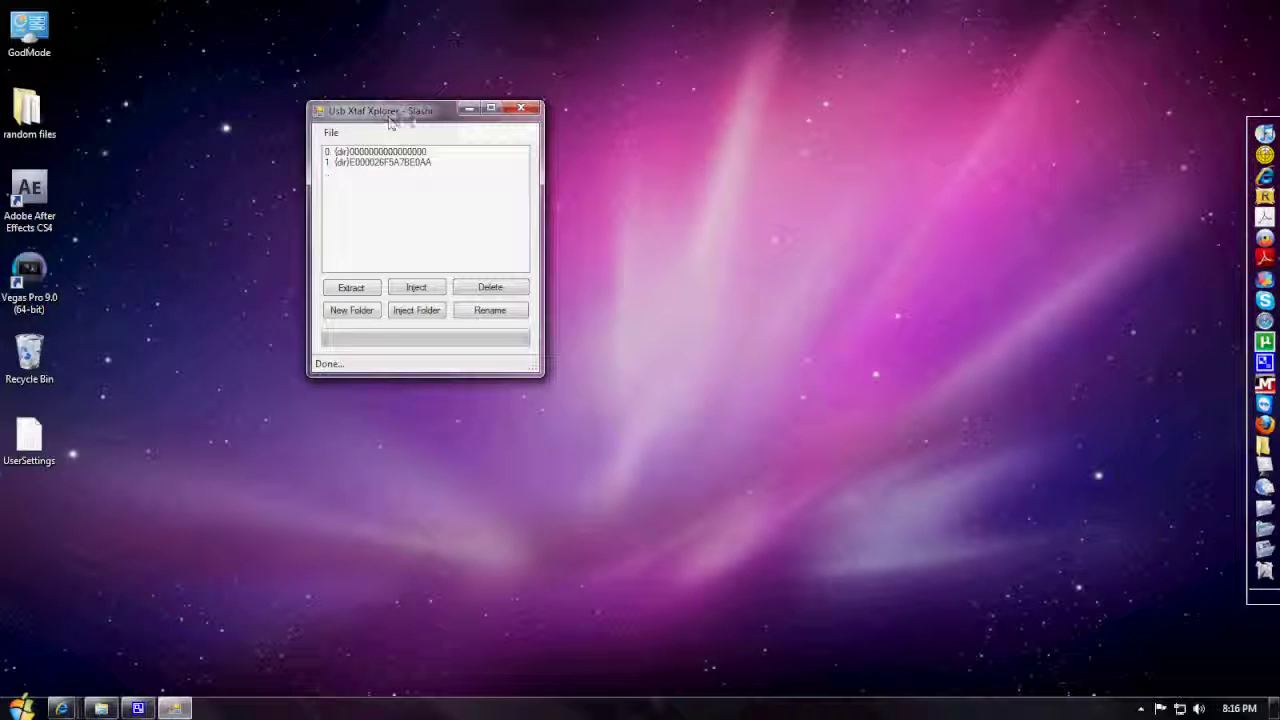